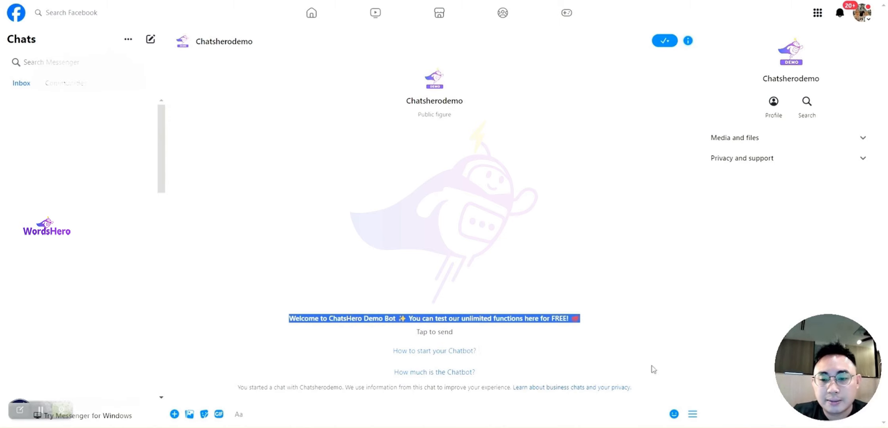
Examine the greeting text and the persistent menu in the Chatsherodemo Messenger chat.
left_click(694, 420)
left_click(686, 418)
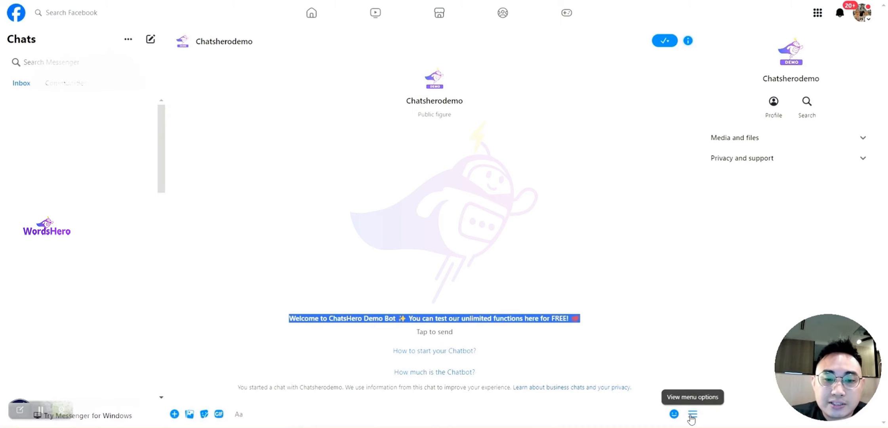
left_click(692, 419)
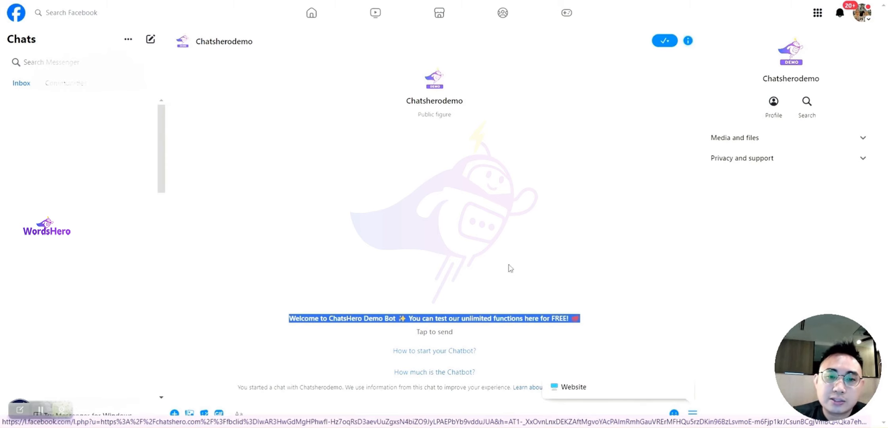
left_click(693, 414)
left_click(693, 414)
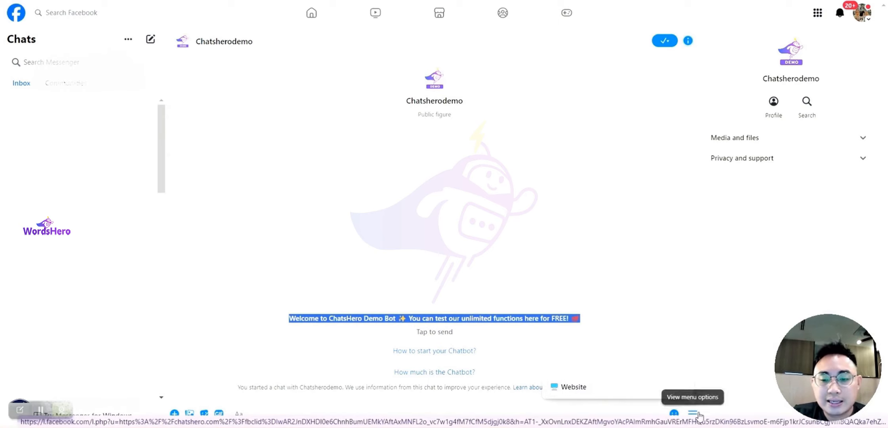
left_click(620, 391)
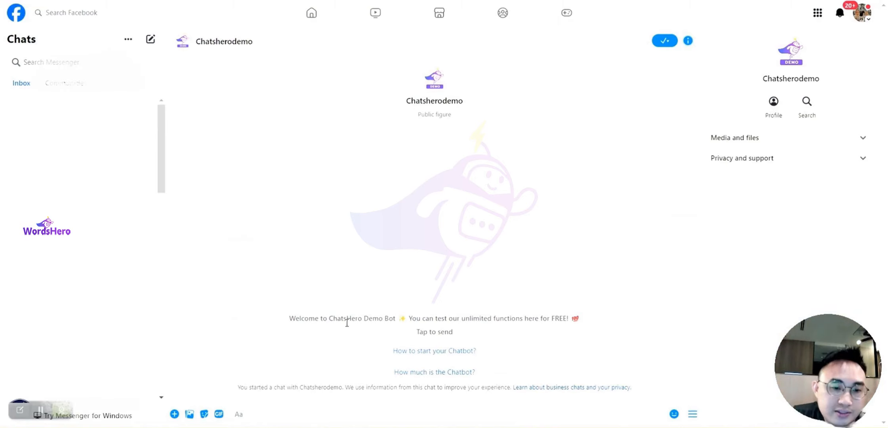
left_click_drag(289, 319, 633, 388)
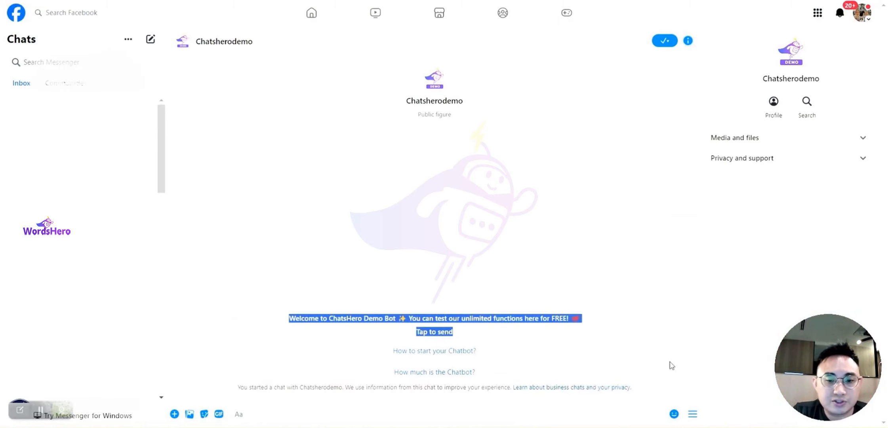
left_click(693, 414)
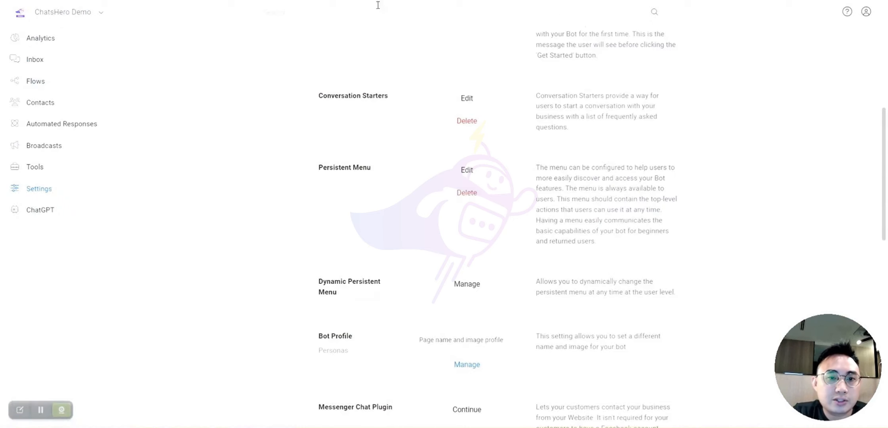
Open the Facebook Messenger greeting in the ChatsHero channel settings and save its default-language text.
scroll(400, 127, "up", 5)
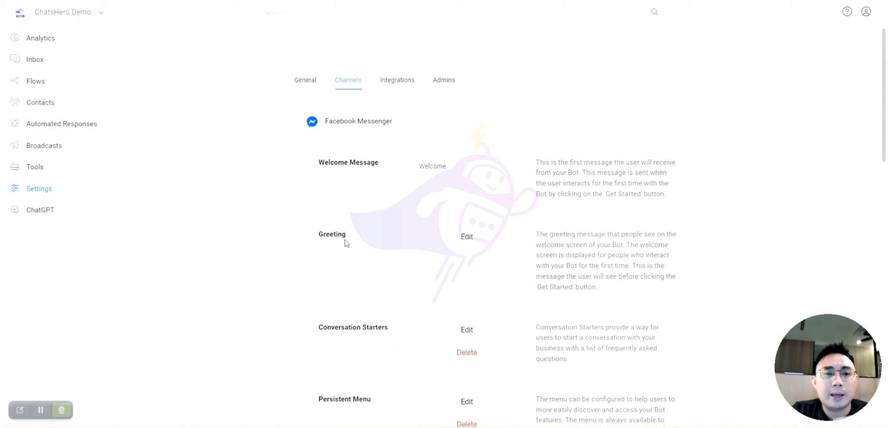
left_click_drag(297, 237, 351, 238)
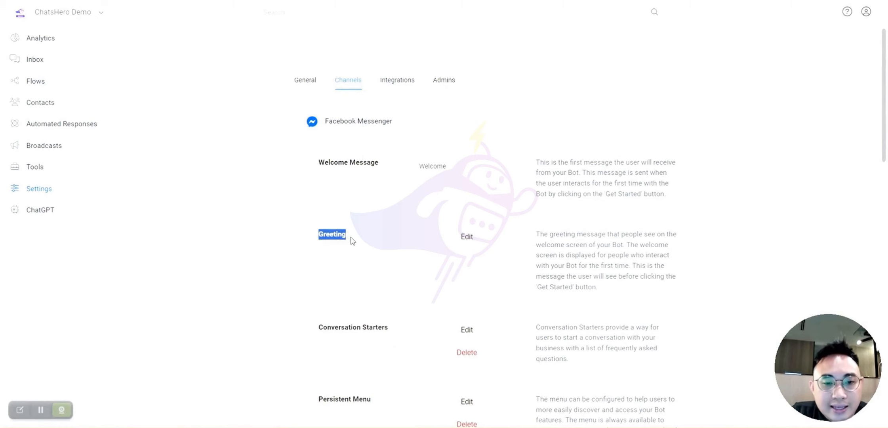
left_click(441, 248)
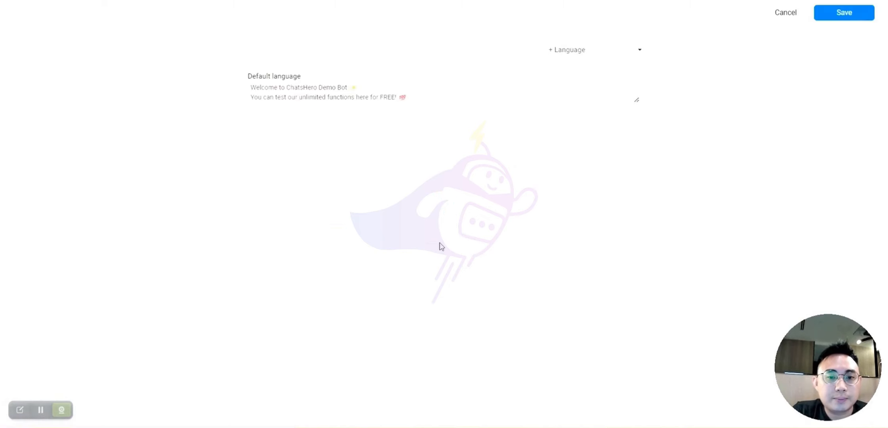
left_click(439, 111)
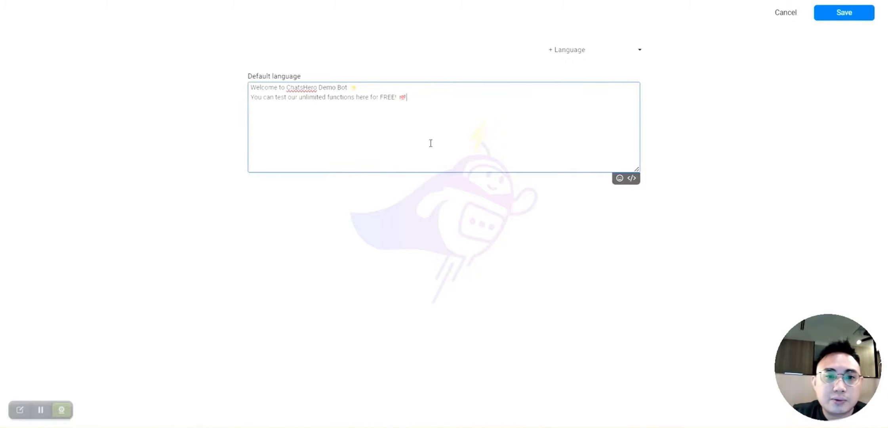
left_click(860, 14)
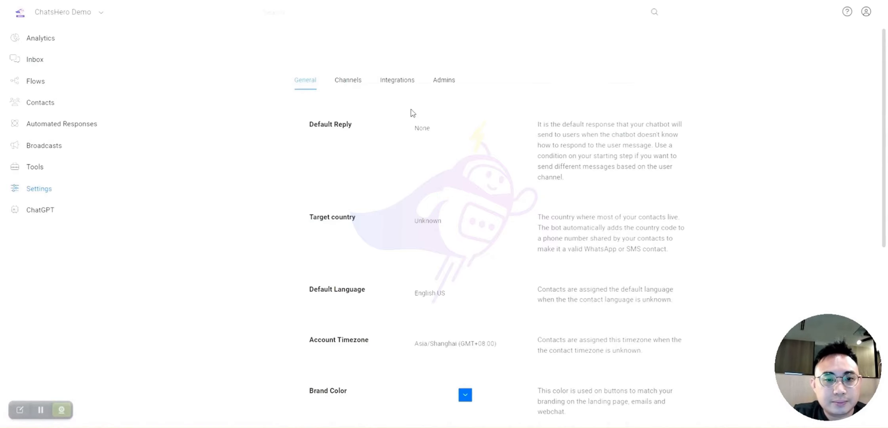
Open the Facebook Messenger channel's conversation starters for editing and review the existing questions.
left_click(348, 82)
left_click(397, 125)
scroll(361, 279, "down", 3)
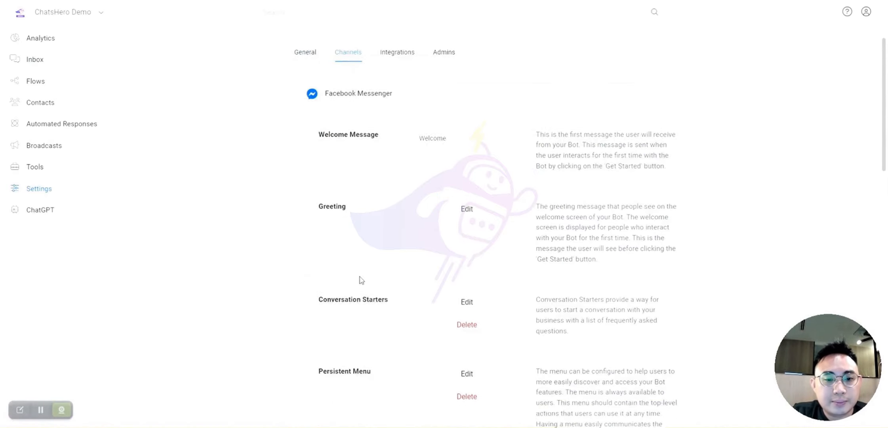
left_click_drag(316, 214, 394, 215)
left_click(426, 222)
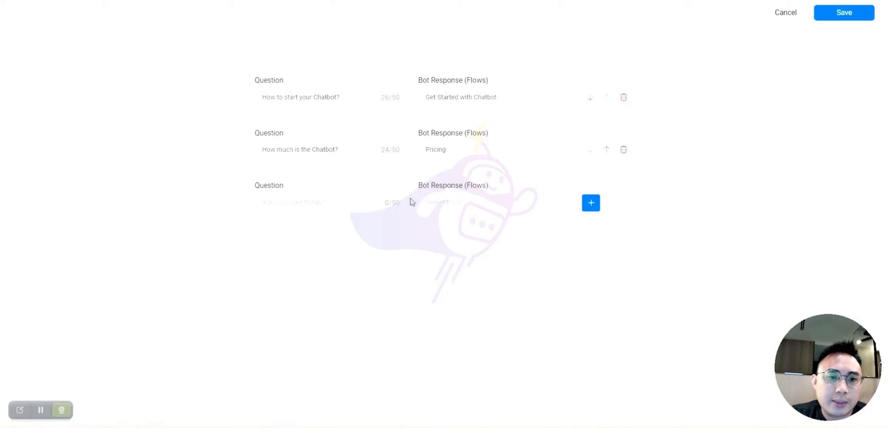
left_click_drag(353, 100, 257, 97)
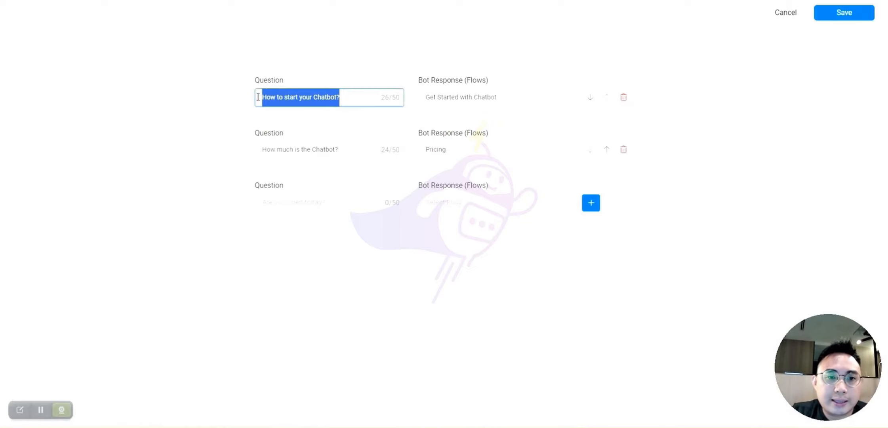
left_click_drag(336, 154, 244, 163)
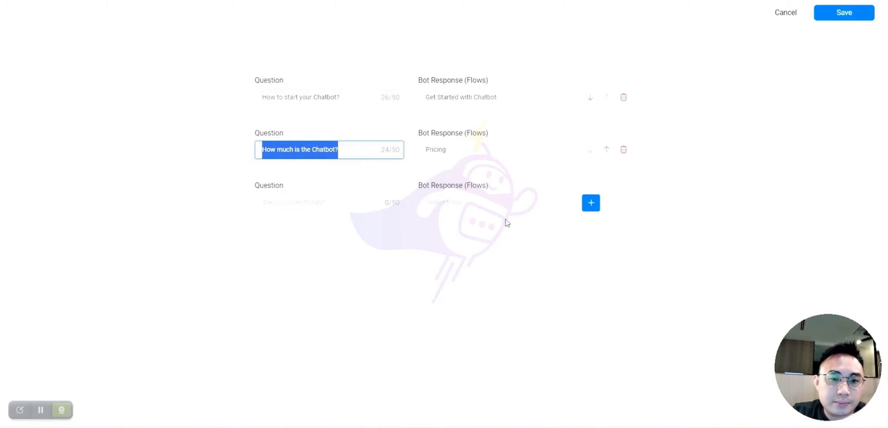
Enter "What is your website" as the question of a new conversation starter.
left_click(590, 203)
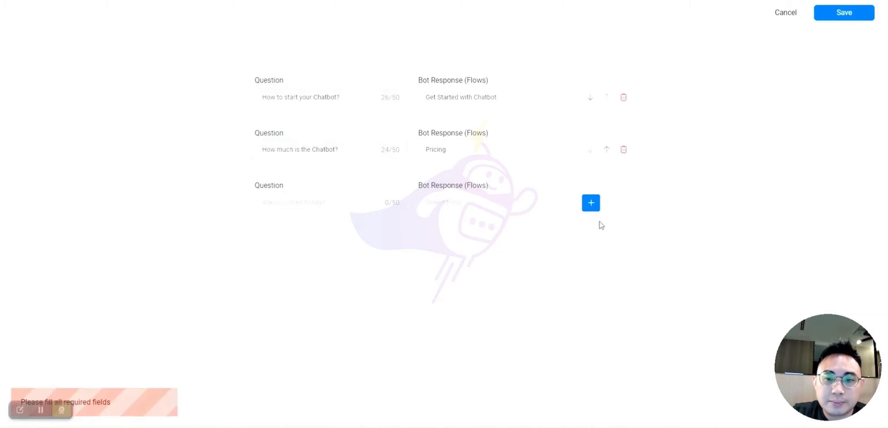
left_click(321, 202)
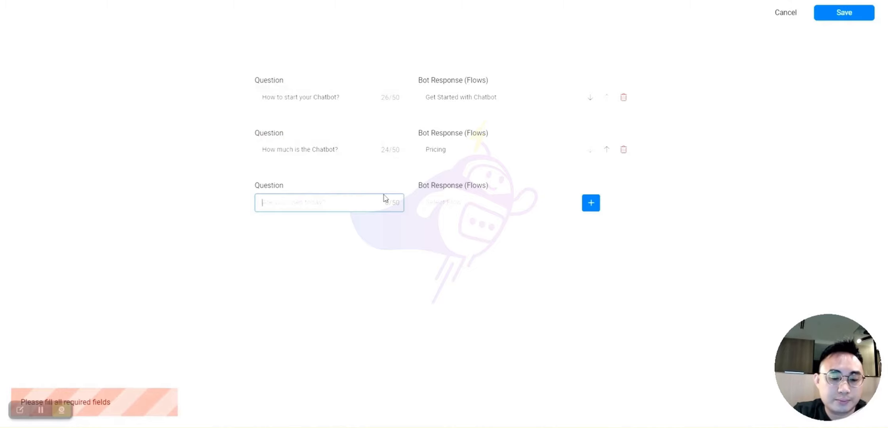
type("What is your")
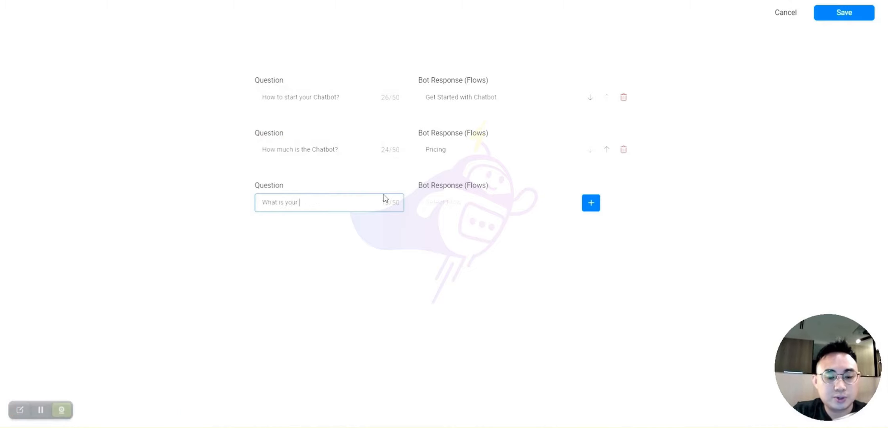
type(" website")
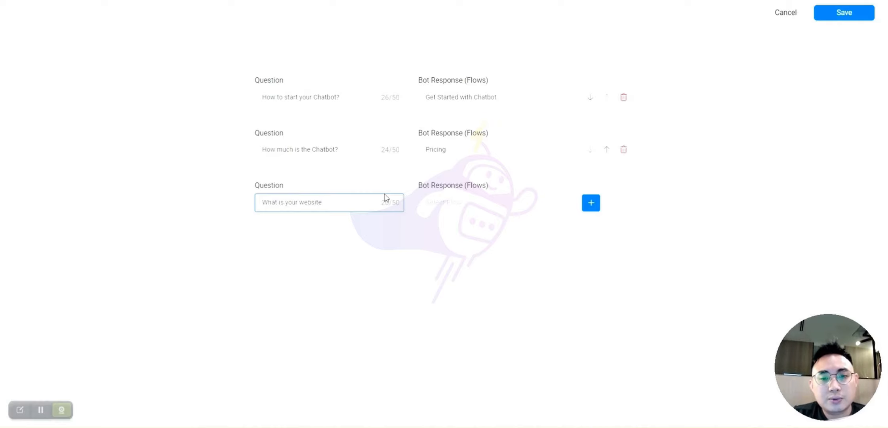
Assign the Beauty salon Bot flow as the new question's response, add the entry and save the conversation starters.
left_click(469, 201)
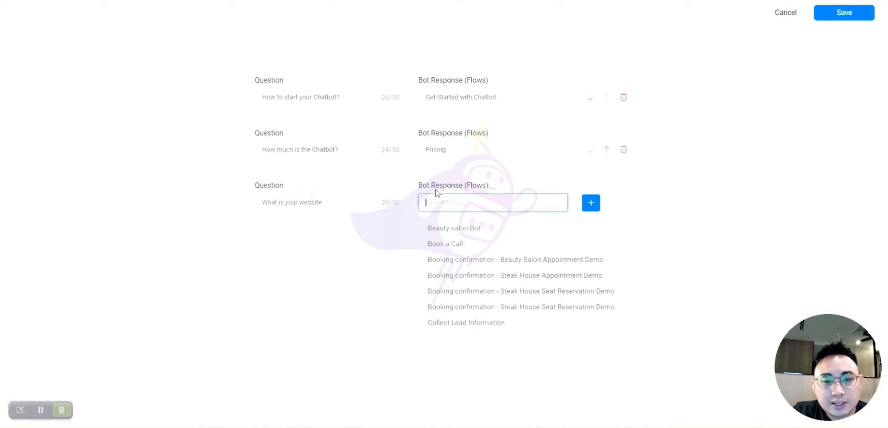
left_click(490, 204)
left_click(457, 205)
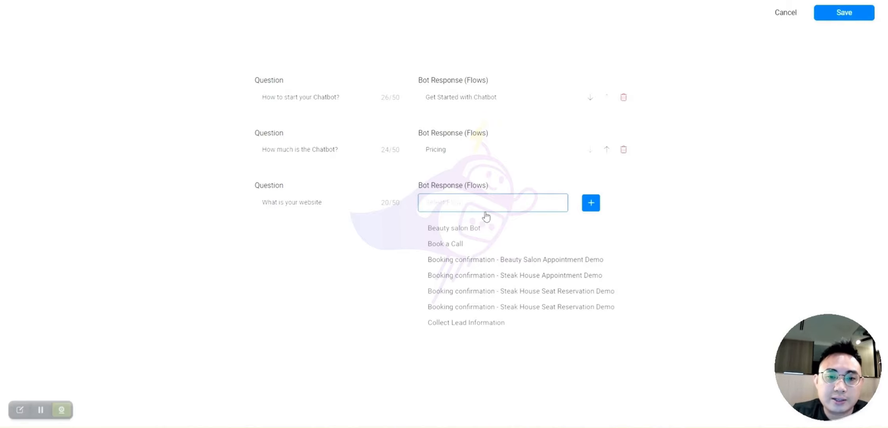
left_click(464, 233)
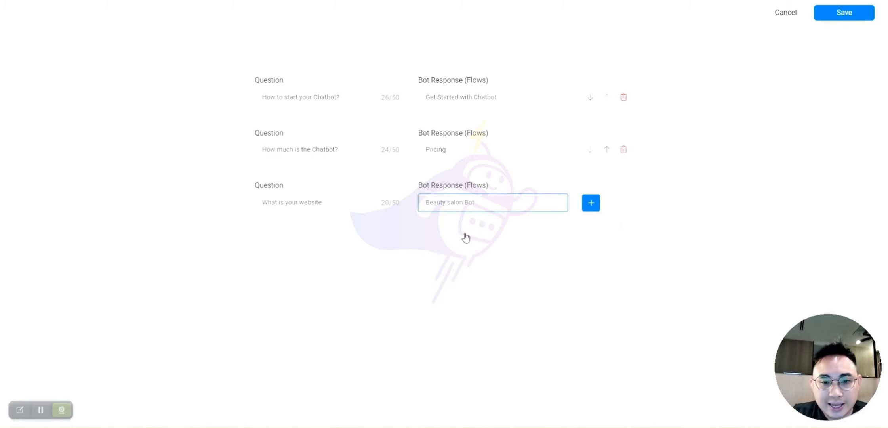
left_click(591, 203)
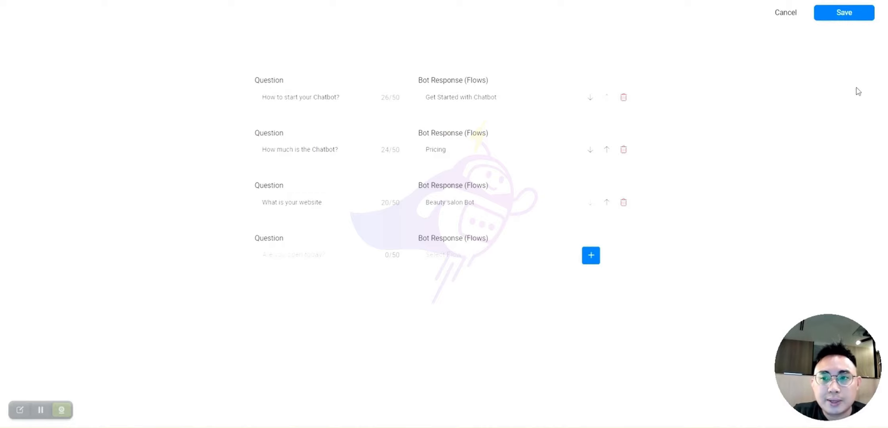
left_click(838, 17)
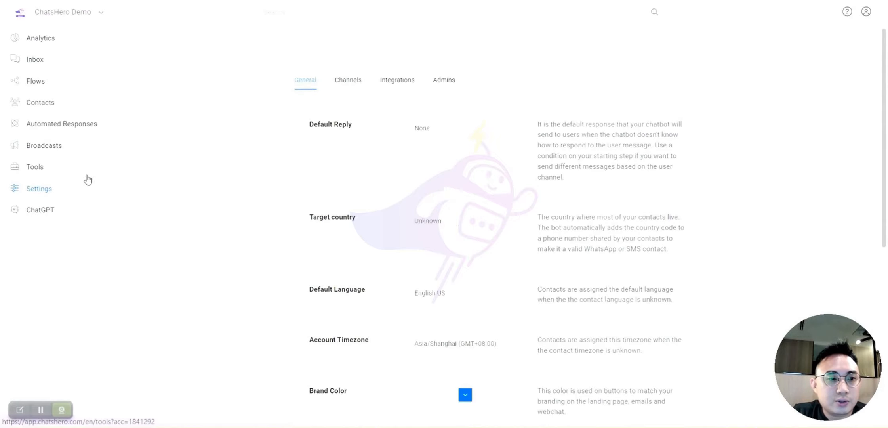
Open the Facebook Messenger channel's persistent menu for editing.
left_click(336, 83)
left_click(387, 131)
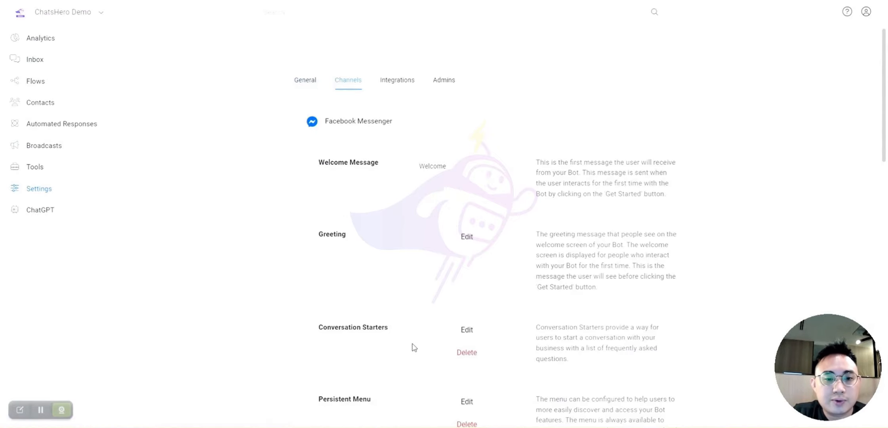
scroll(412, 346, "down", 3)
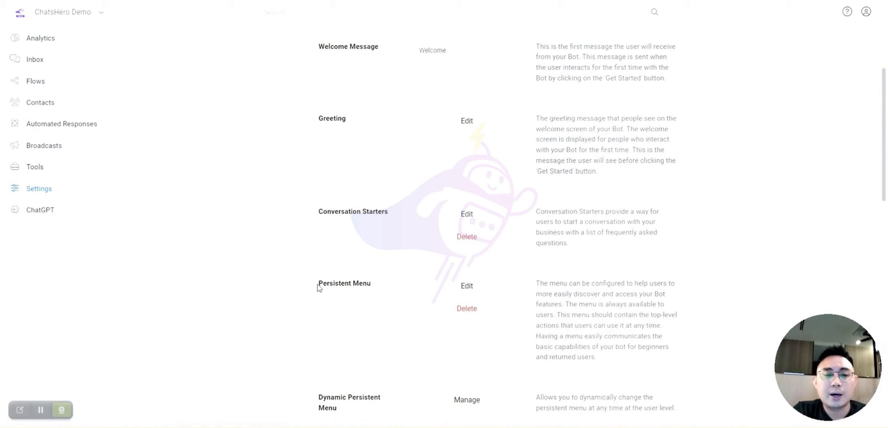
left_click(491, 294)
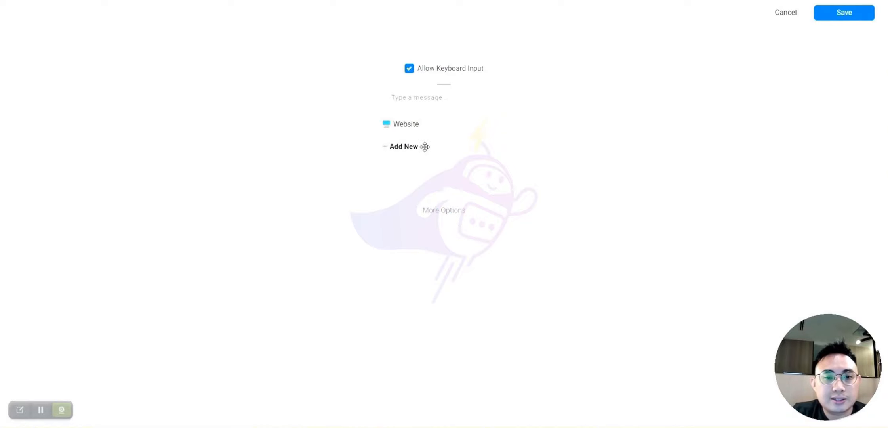
Add a persistent menu item with the suggested emoji label "Sign Up" and set it to open a website.
left_click(425, 147)
left_click(251, 56)
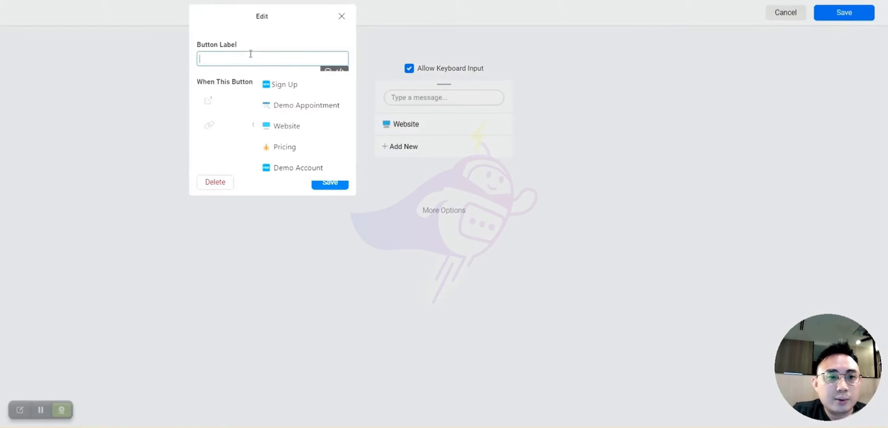
left_click(285, 86)
left_click_drag(198, 60, 205, 66)
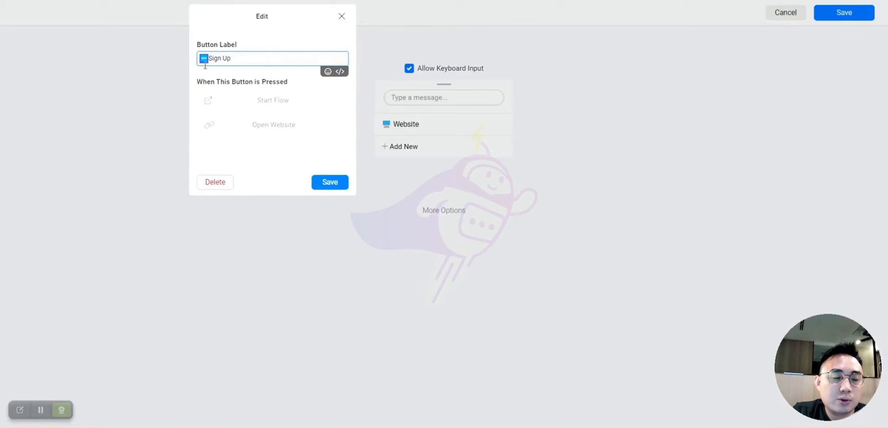
left_click(327, 72)
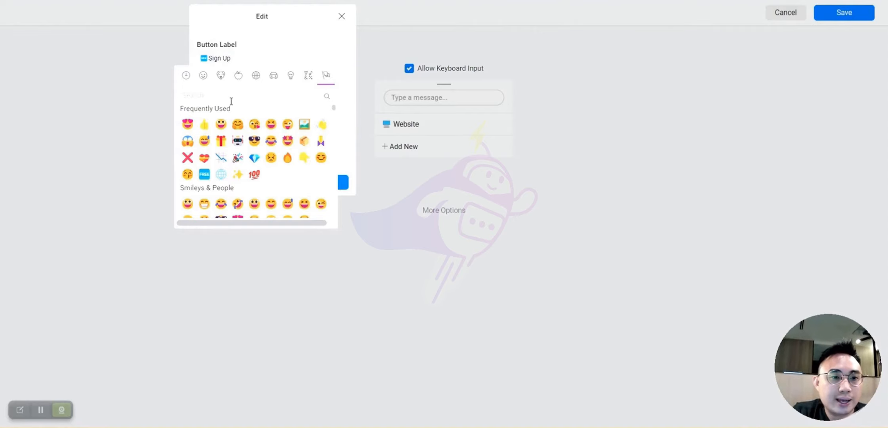
left_click(234, 56)
left_click_drag(233, 59, 207, 58)
left_click(285, 165)
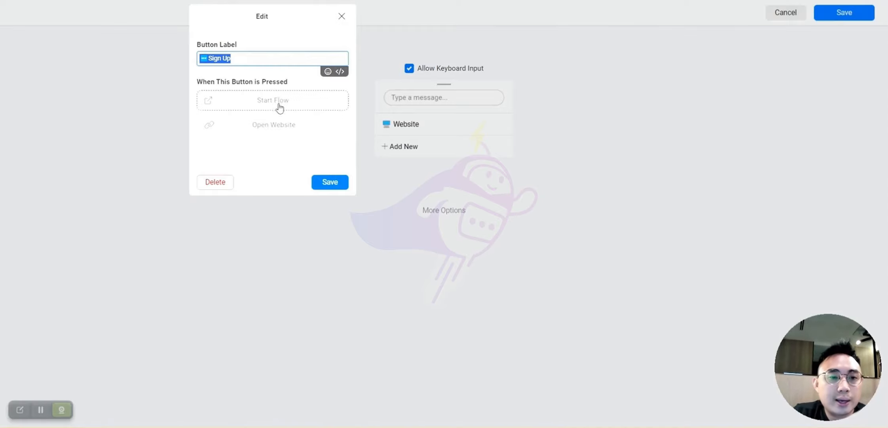
left_click(239, 60)
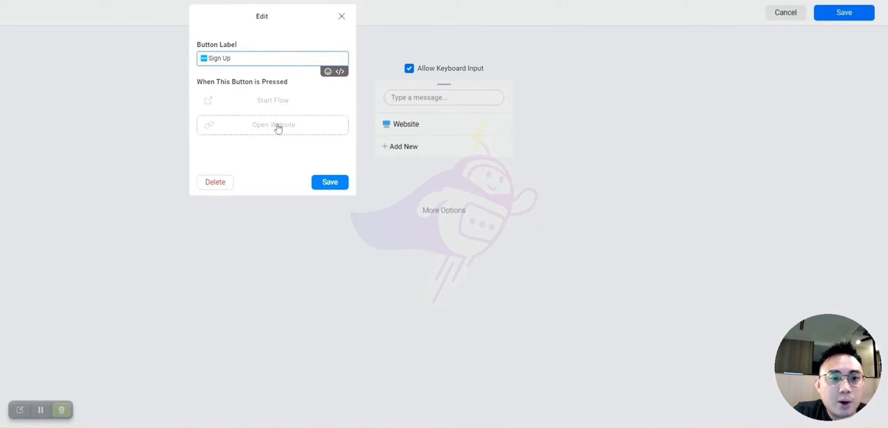
left_click(271, 125)
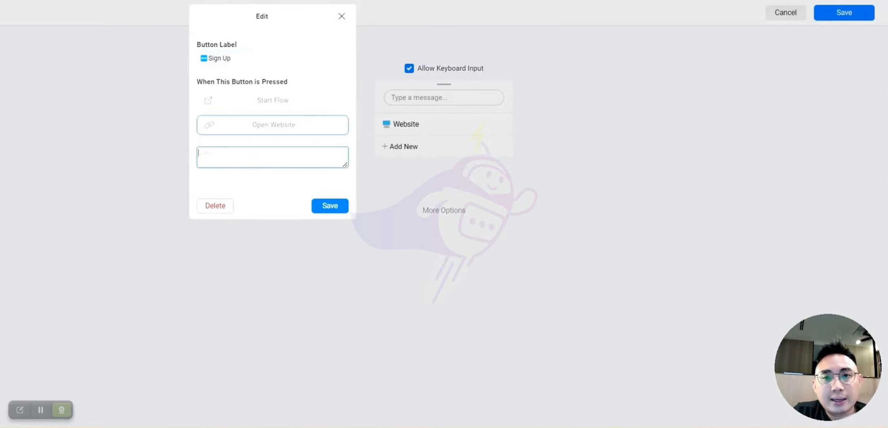